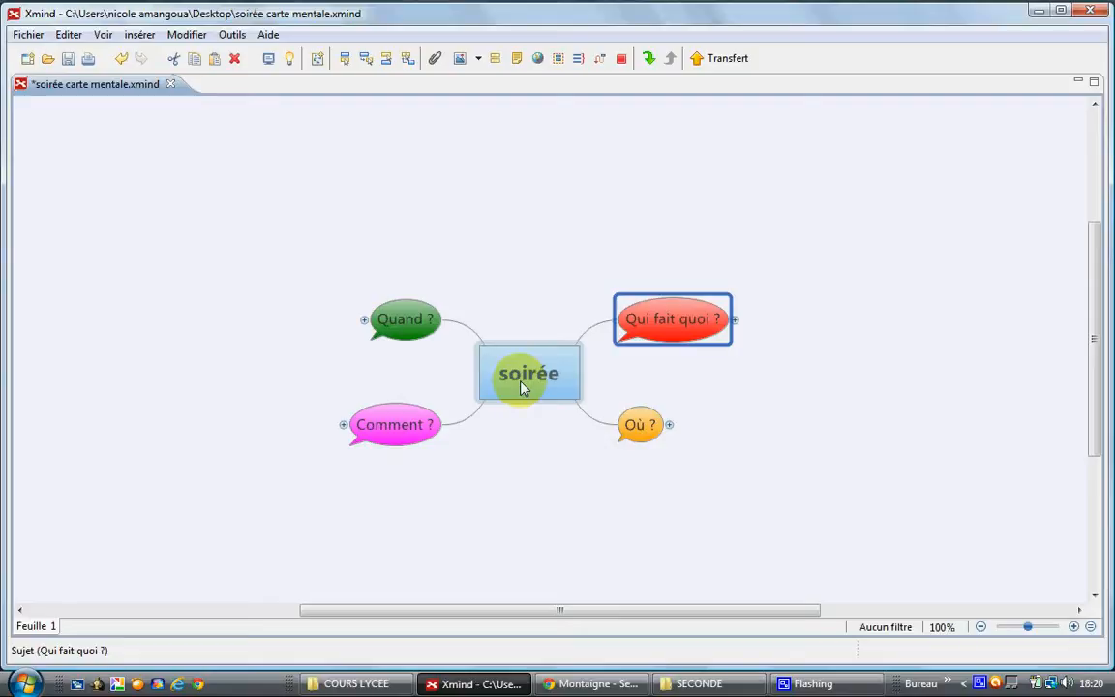
# Expand the Quand ?, Comment ?, Où ? and Qui fait quoi ? branches around the central topic soirée
pyautogui.click(365, 321)
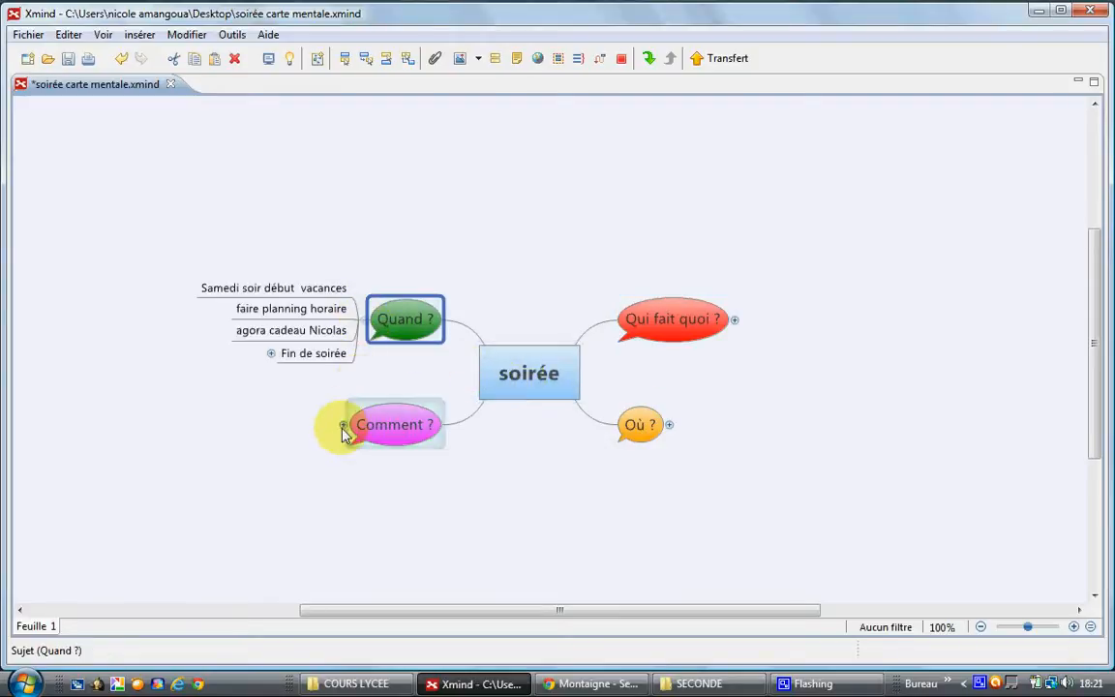
pyautogui.click(344, 424)
pyautogui.click(669, 425)
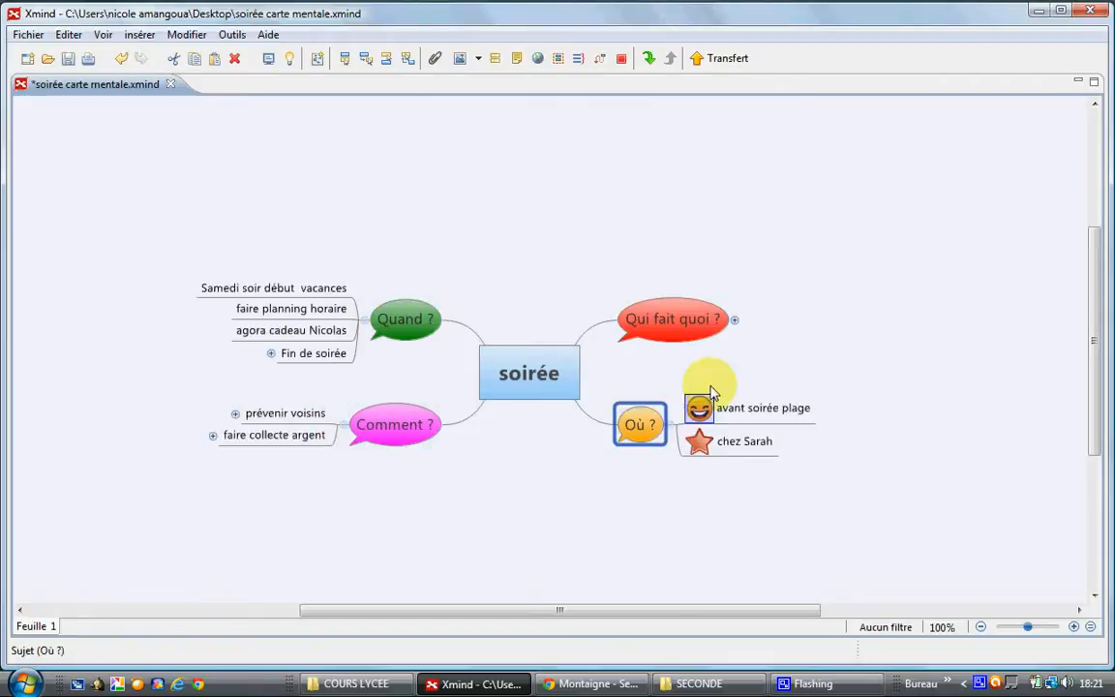
pyautogui.click(732, 319)
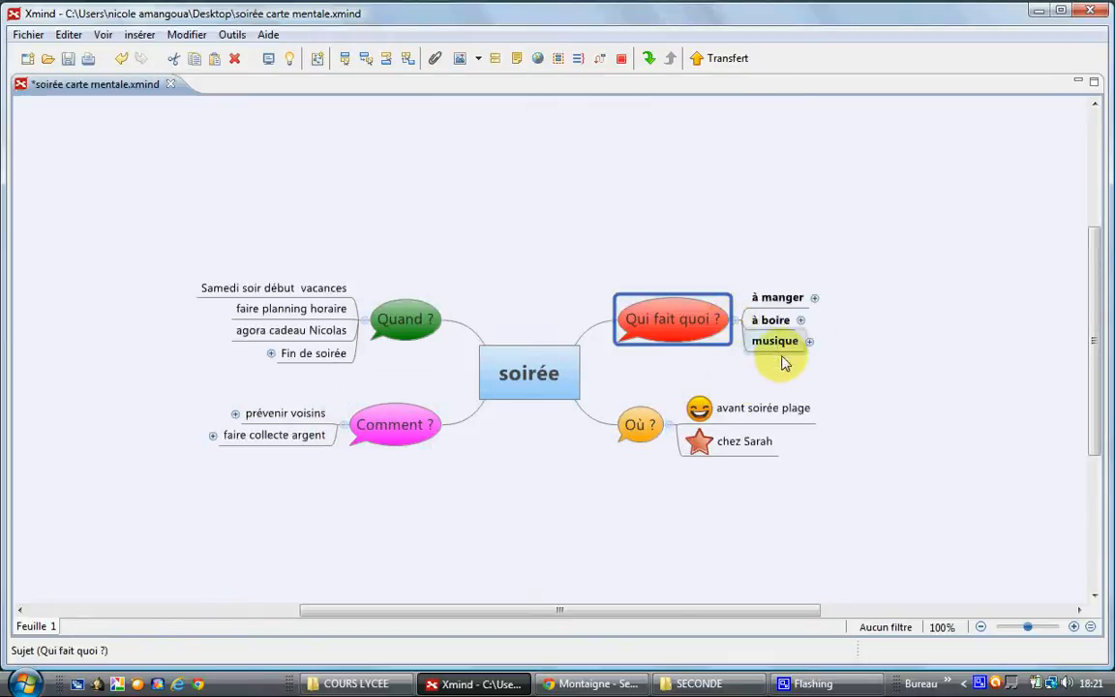
# Collapse the Où ?, Comment ?, Quand ? and Qui fait quoi ? branches back to their main topics
pyautogui.click(668, 425)
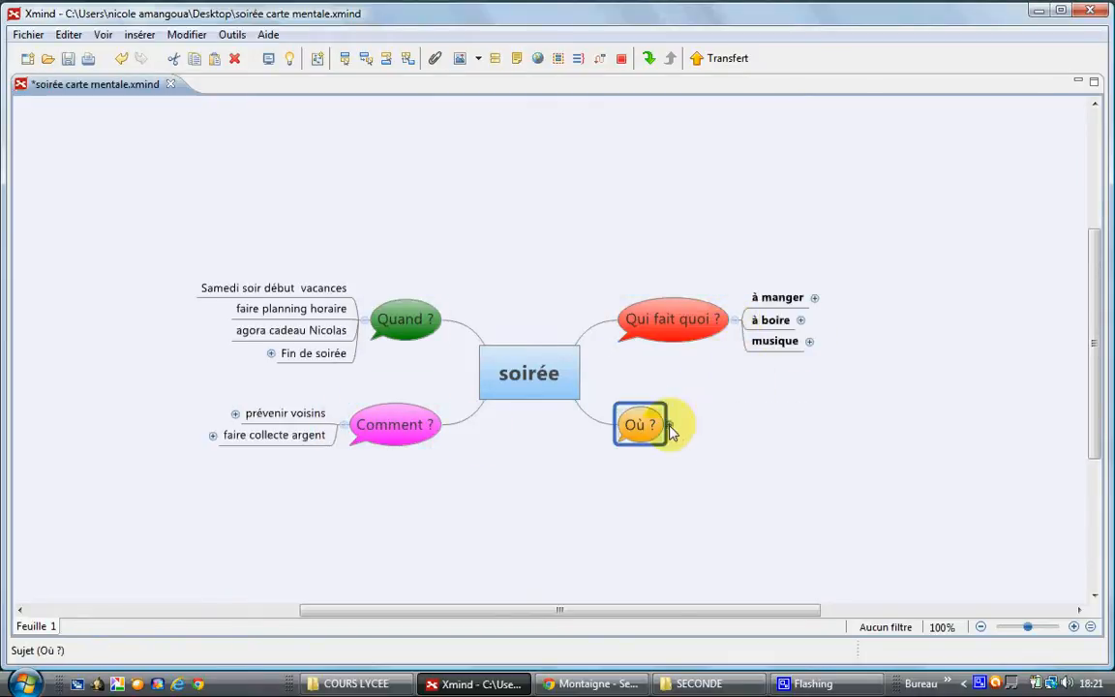
pyautogui.click(345, 424)
pyautogui.click(363, 321)
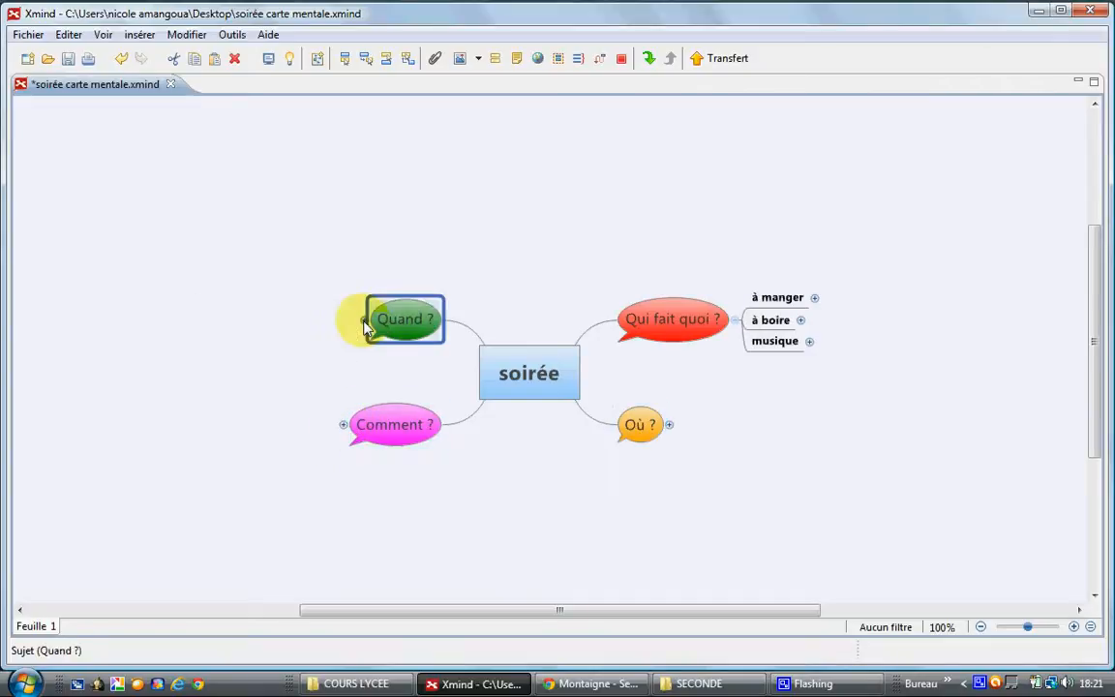
pyautogui.click(734, 319)
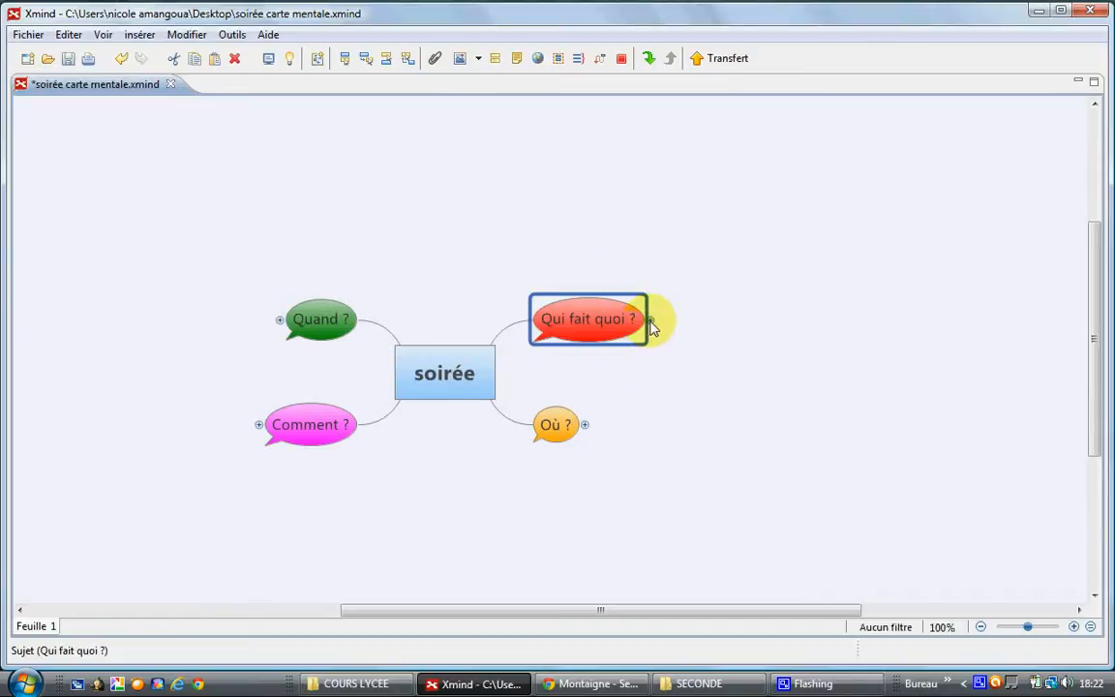
# Expand the Qui fait quoi ? branch and its musique subtopic
pyautogui.click(649, 321)
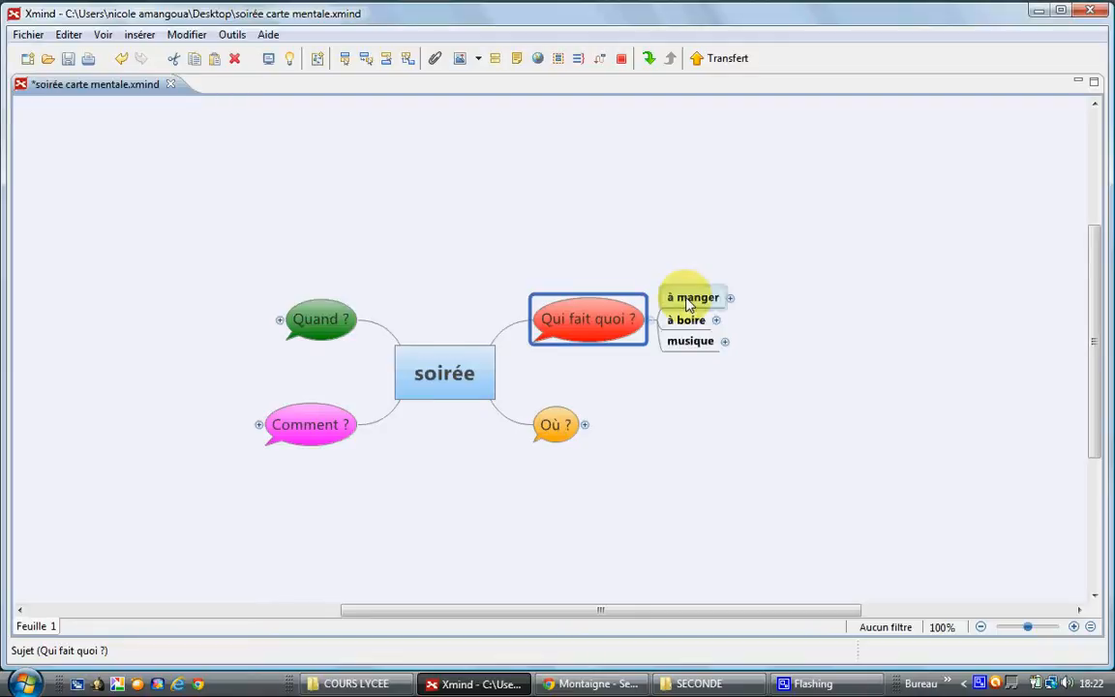
pyautogui.click(725, 342)
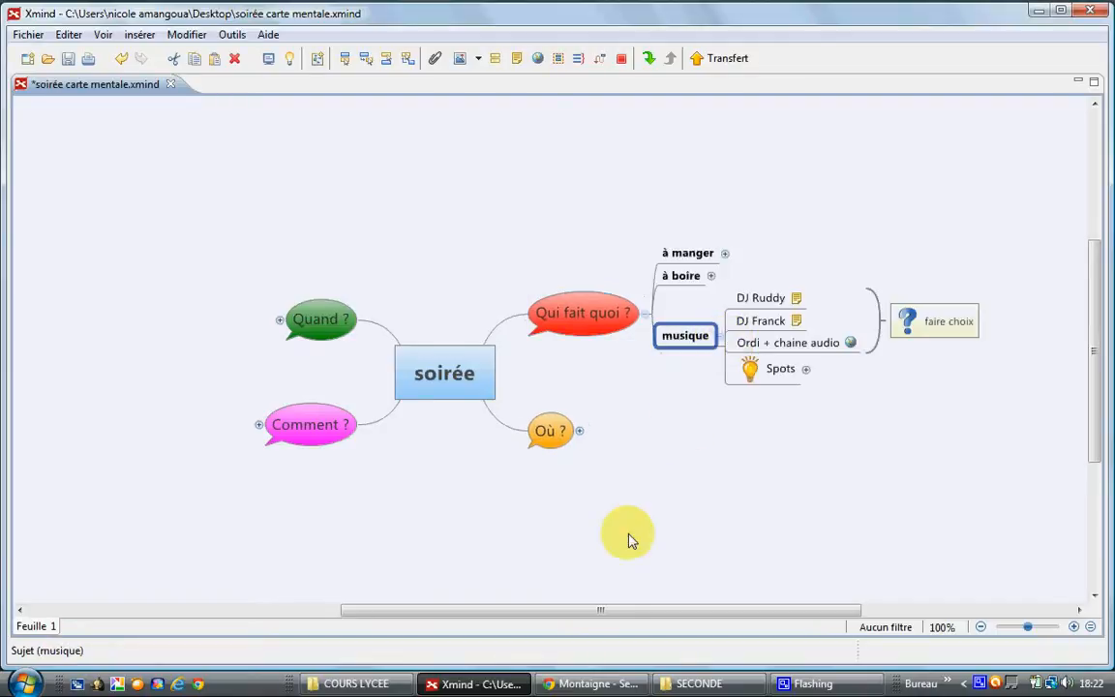
pyautogui.moveTo(622, 617); pyautogui.dragTo(745, 594)
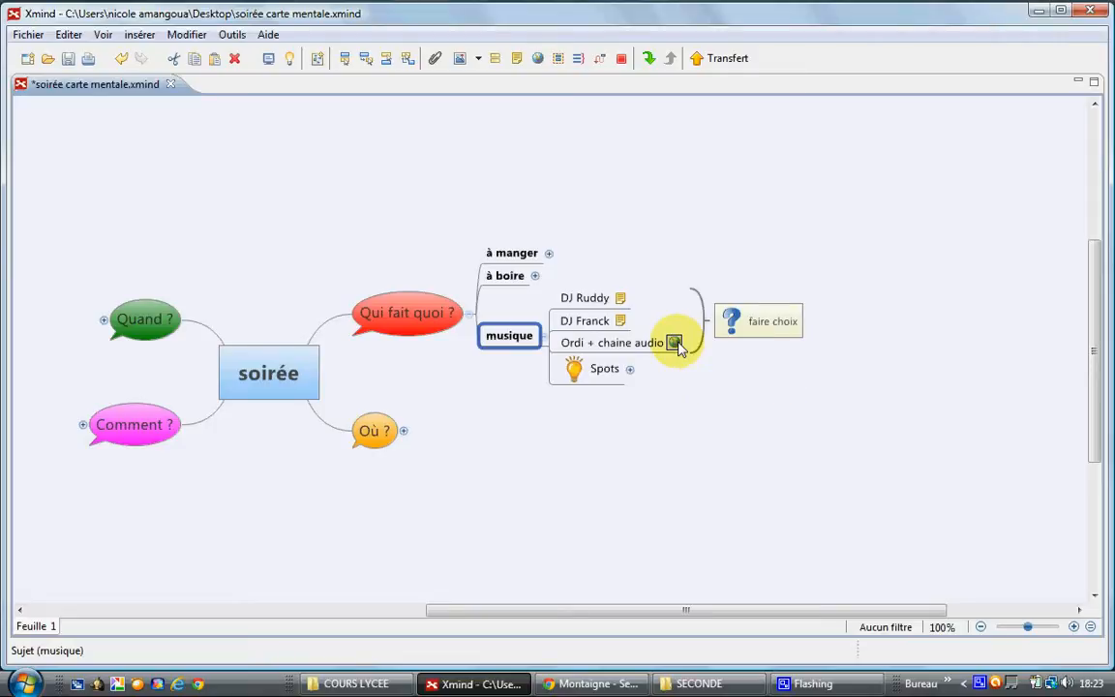
# Read the notes attached to the second and first DJ topics under musique, closing each note after viewing it
pyautogui.click(621, 321)
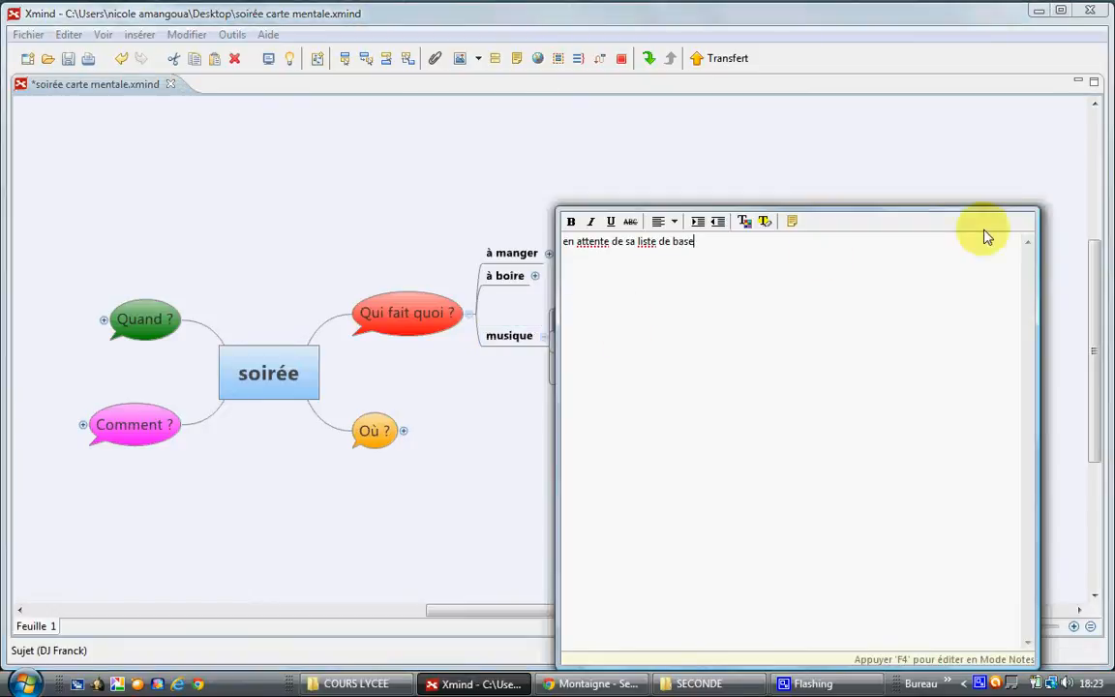
pyautogui.click(858, 174)
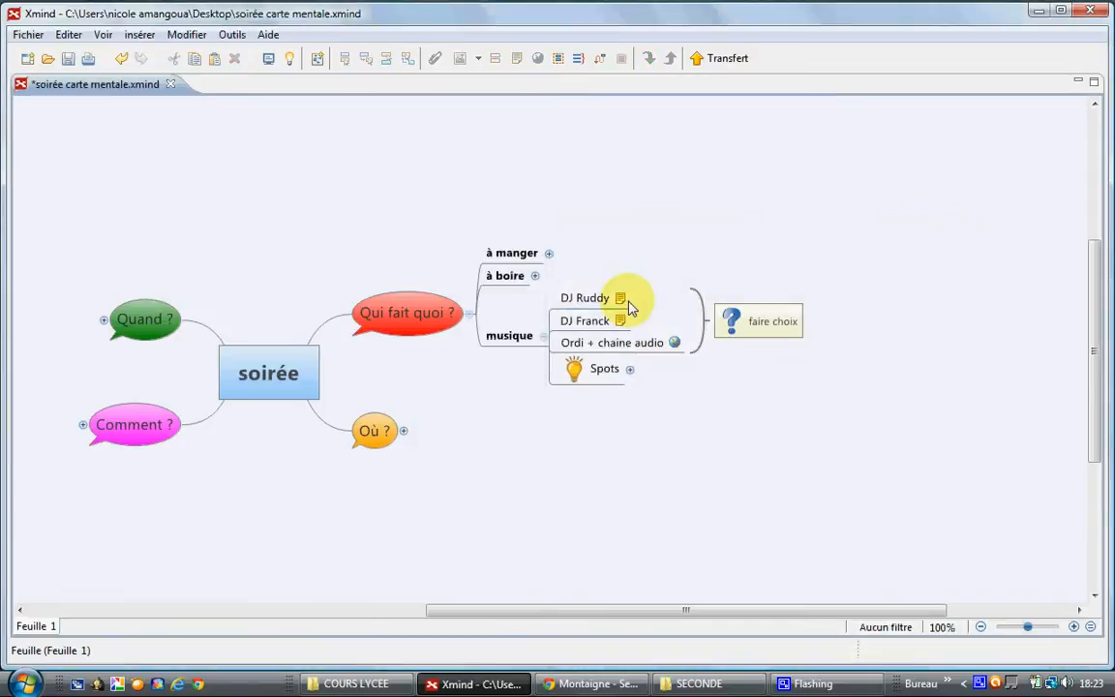
pyautogui.click(627, 302)
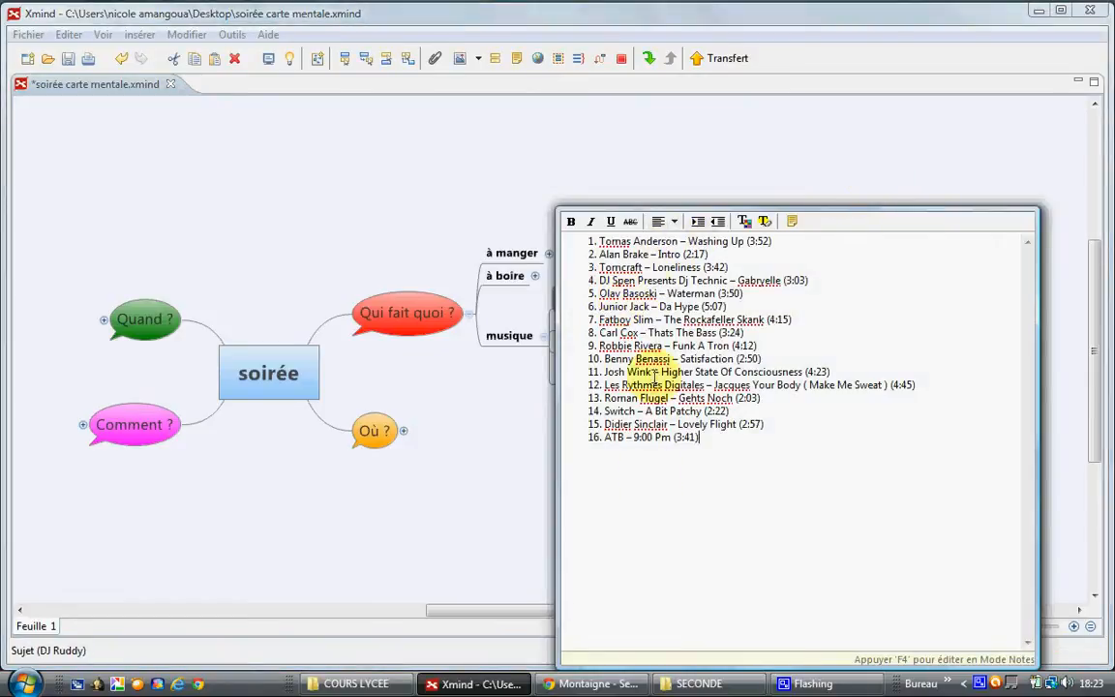
pyautogui.click(875, 176)
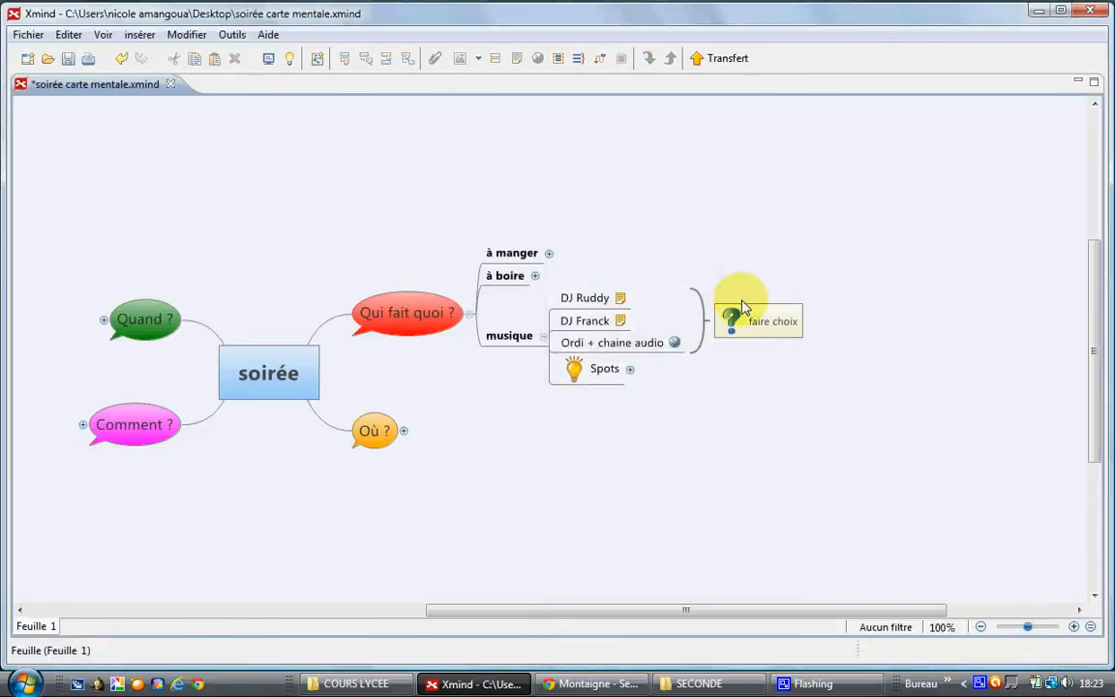
pyautogui.moveTo(622, 303)
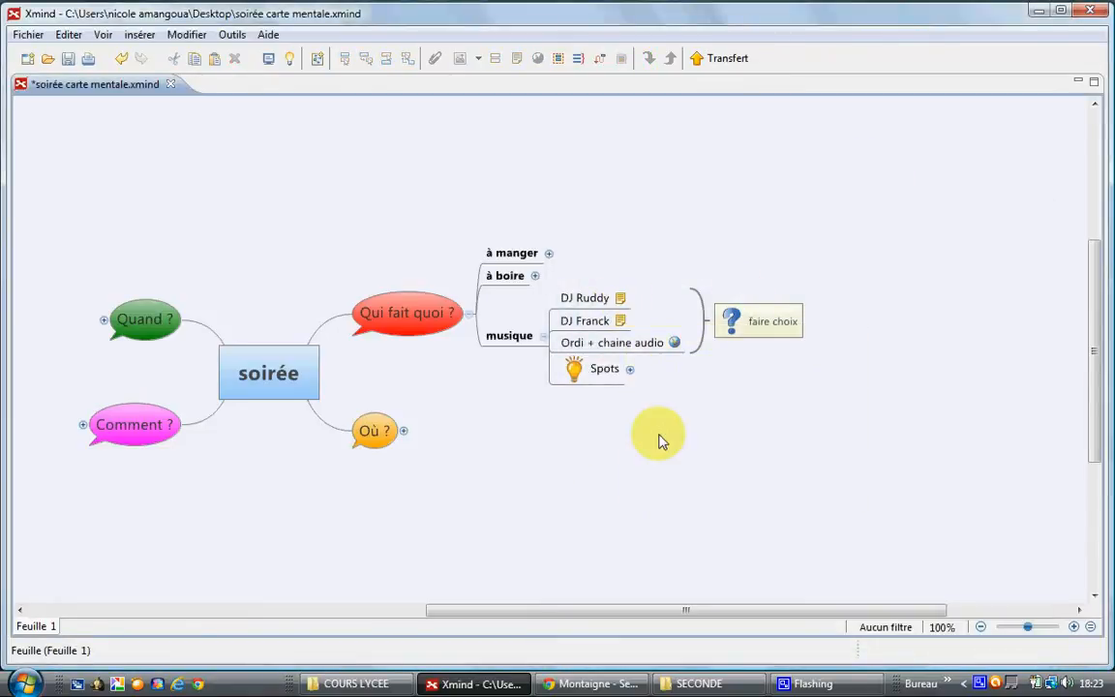
# Expand Spots under musique, and à manger with its entrées, plats de résistances and desserts subtopics
pyautogui.click(631, 371)
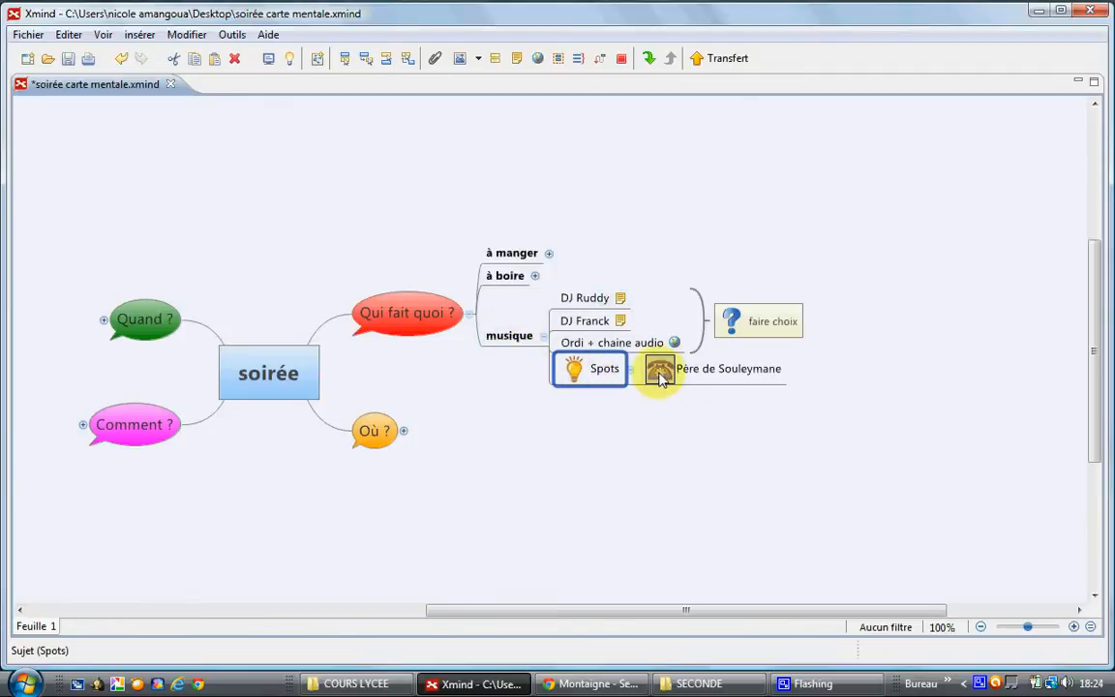
pyautogui.click(548, 253)
pyautogui.click(603, 221)
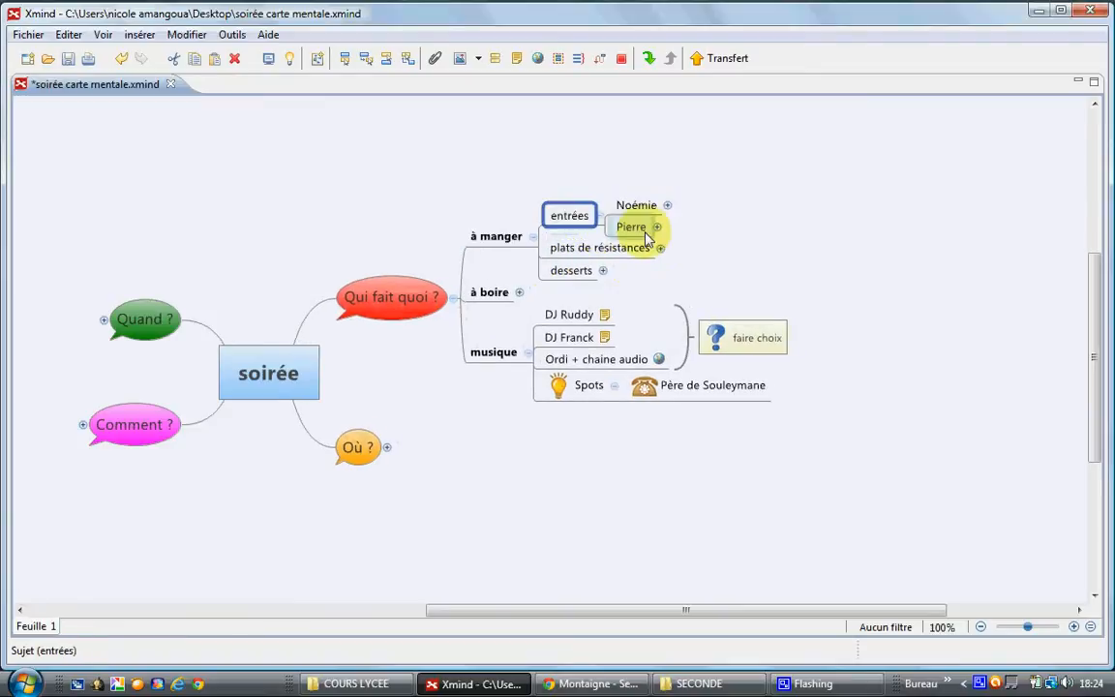
pyautogui.click(661, 248)
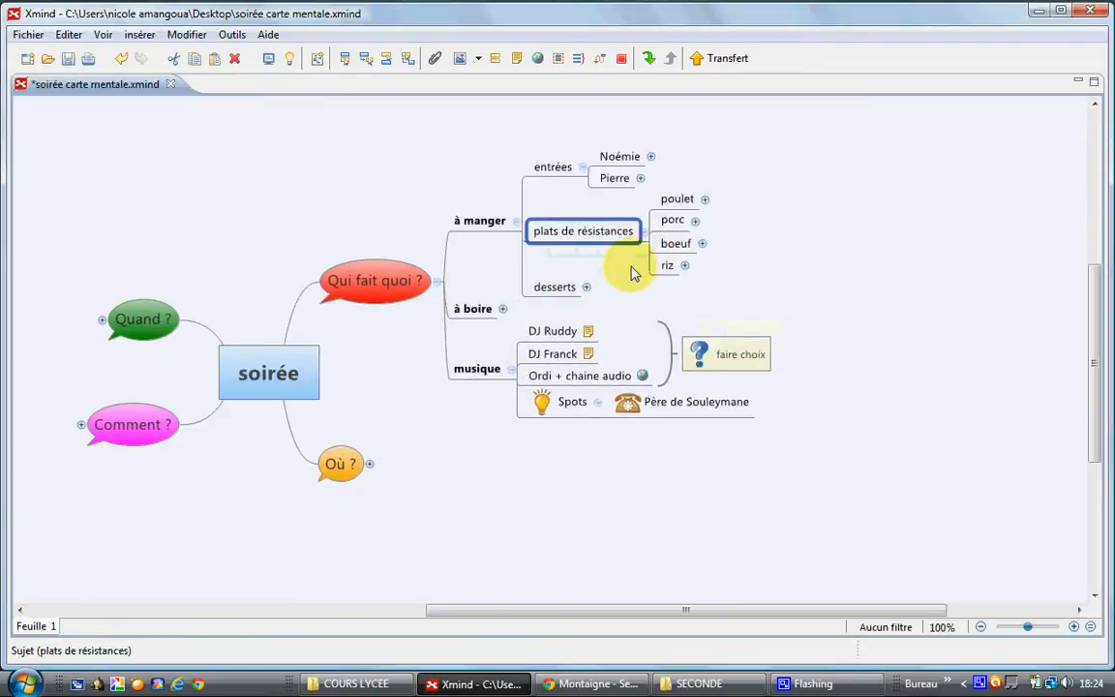
pyautogui.click(578, 285)
pyautogui.scroll(2, 796, 484)
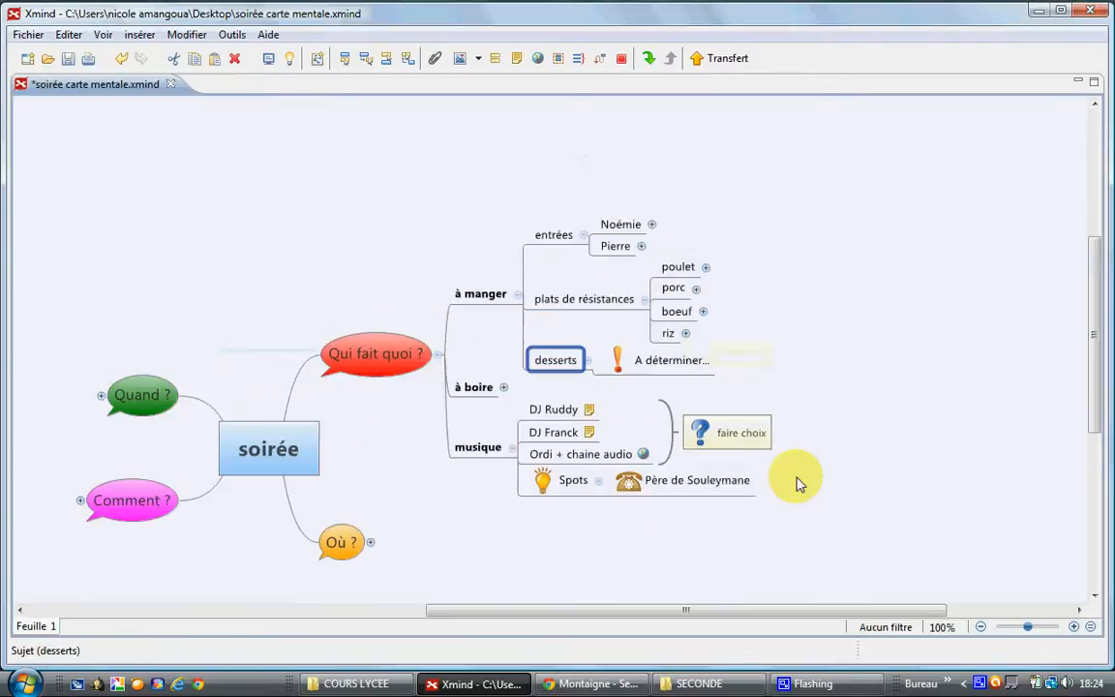
# Expand the poulet, boeuf and riz topics and both people's topics under entrées to show the assignments
pyautogui.click(694, 268)
pyautogui.click(651, 225)
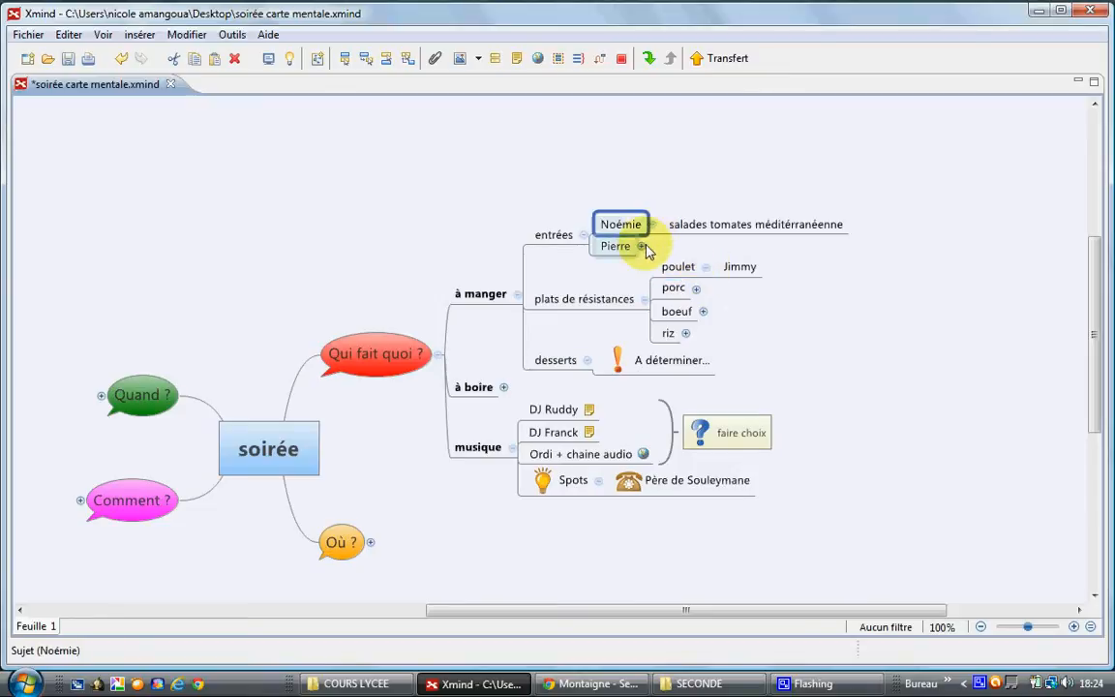
pyautogui.click(640, 246)
pyautogui.click(701, 311)
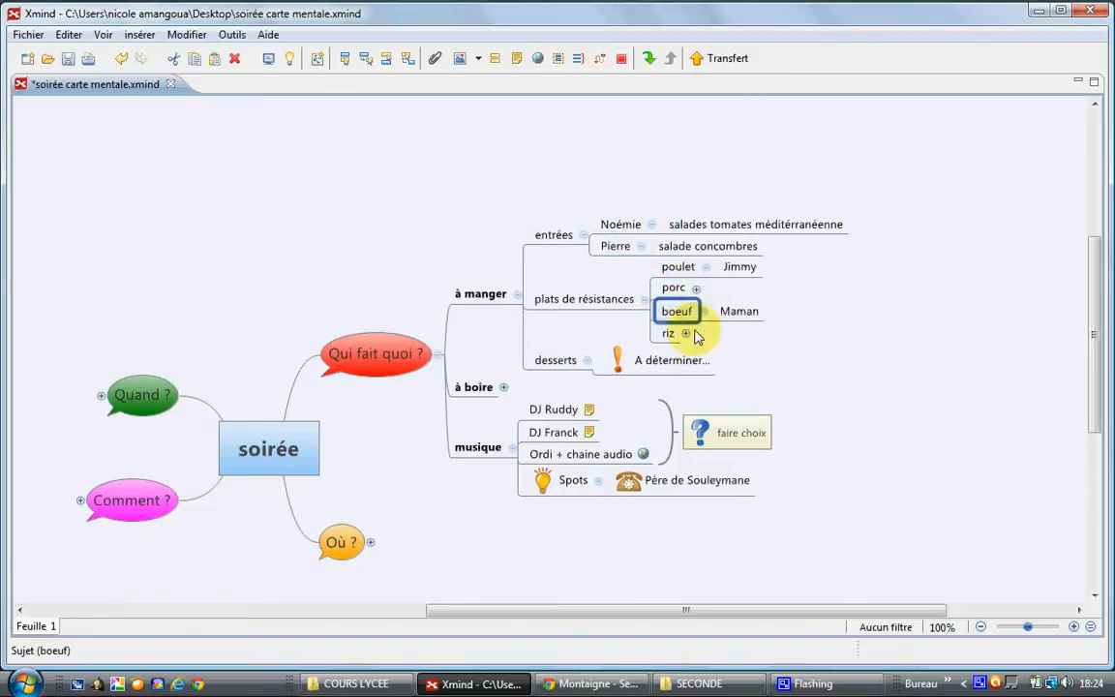
pyautogui.click(686, 333)
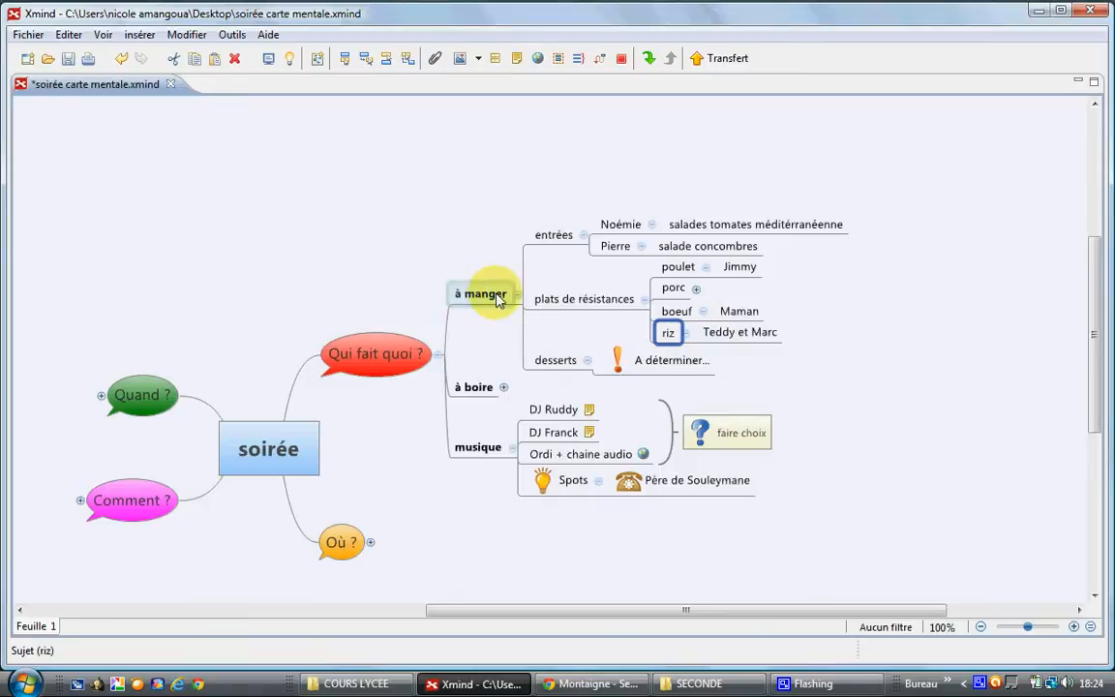
# Expand à boire, view the recipe page linked to coktails fruits, and return to the full-width map
pyautogui.click(501, 386)
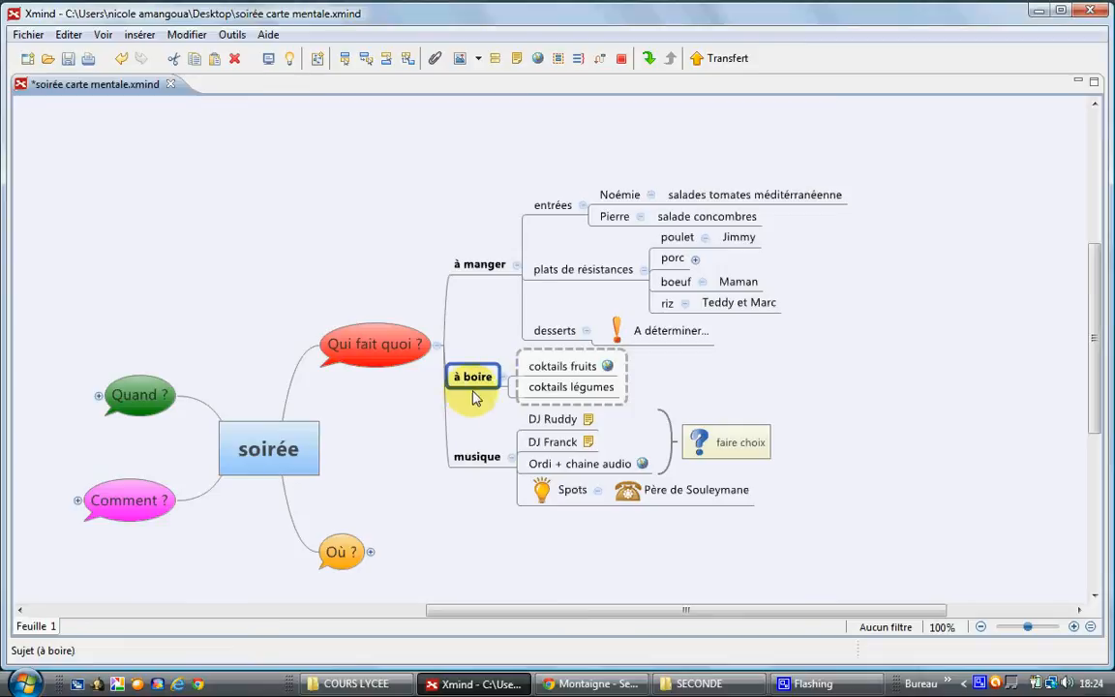
pyautogui.click(607, 367)
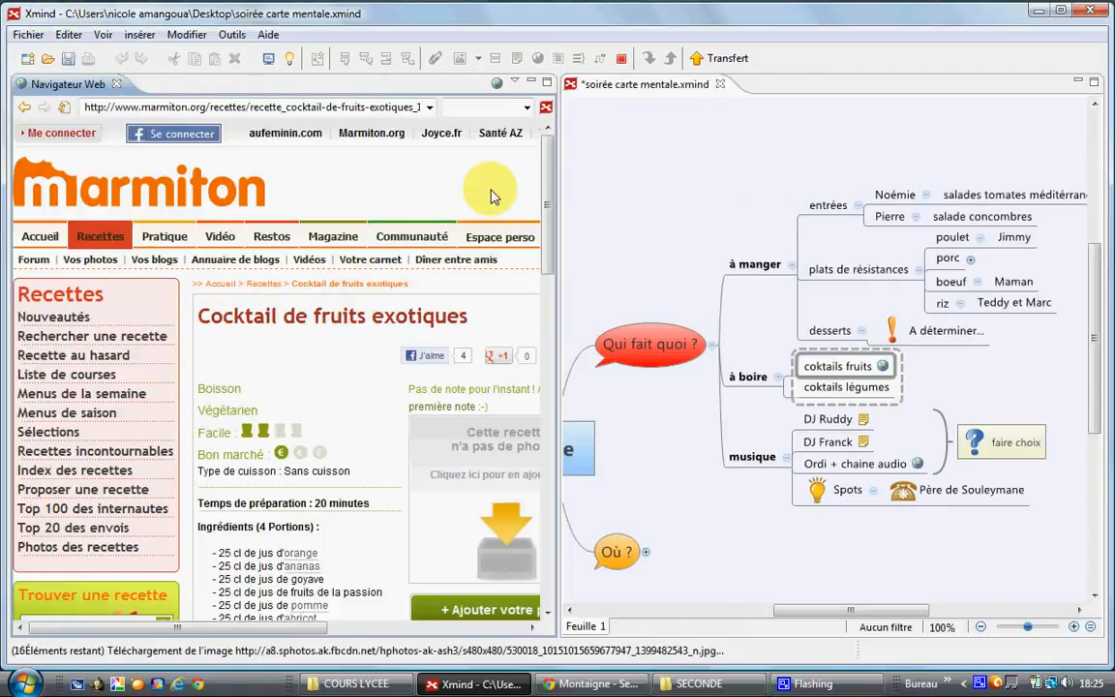
pyautogui.scroll(-1, 522, 198)
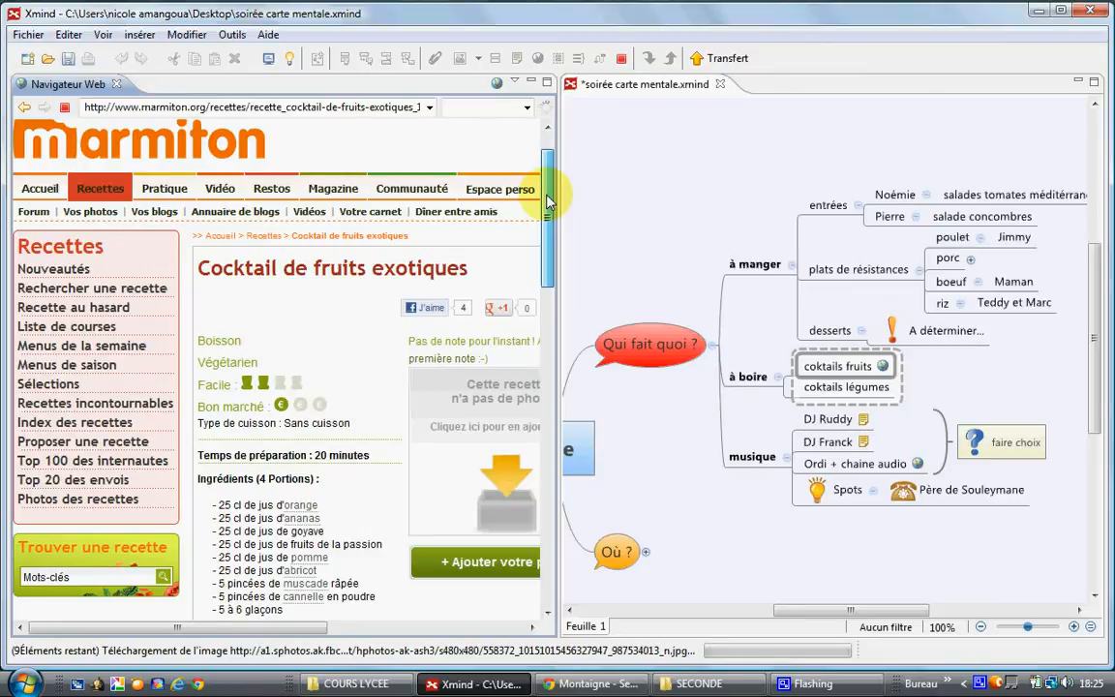
pyautogui.moveTo(547, 201)
pyautogui.mouseDown()
pyautogui.moveTo(550, 242)
pyautogui.moveTo(550, 182)
pyautogui.moveTo(565, 269)
pyautogui.moveTo(567, 204)
pyautogui.mouseUp()
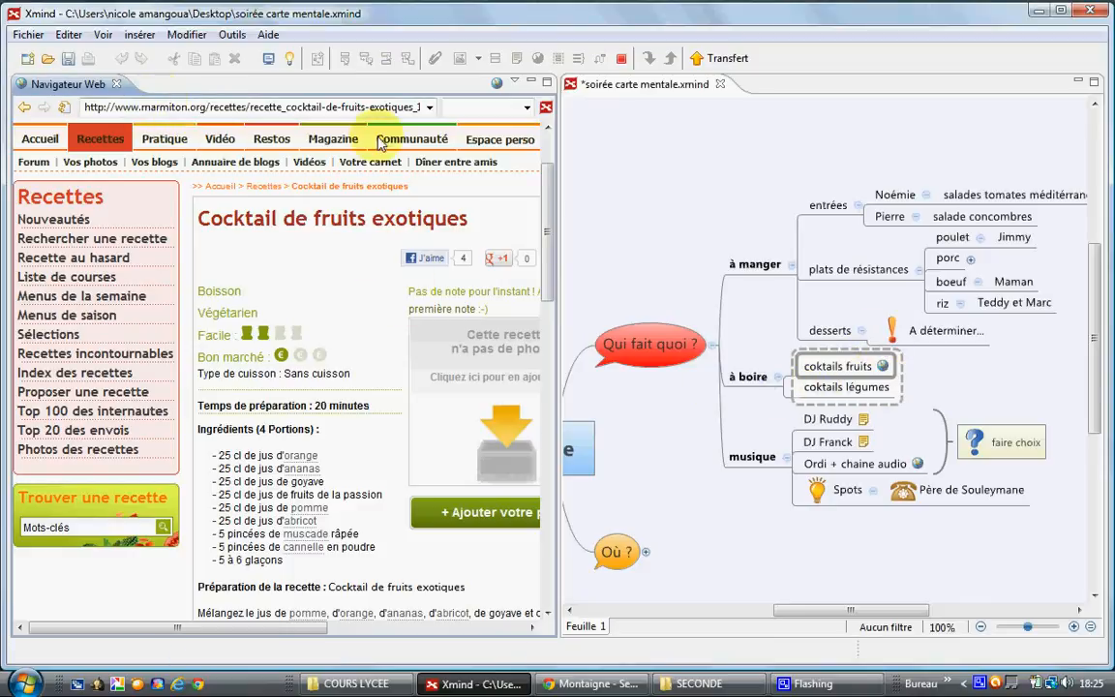
pyautogui.hotkey('ctrl', 'm')
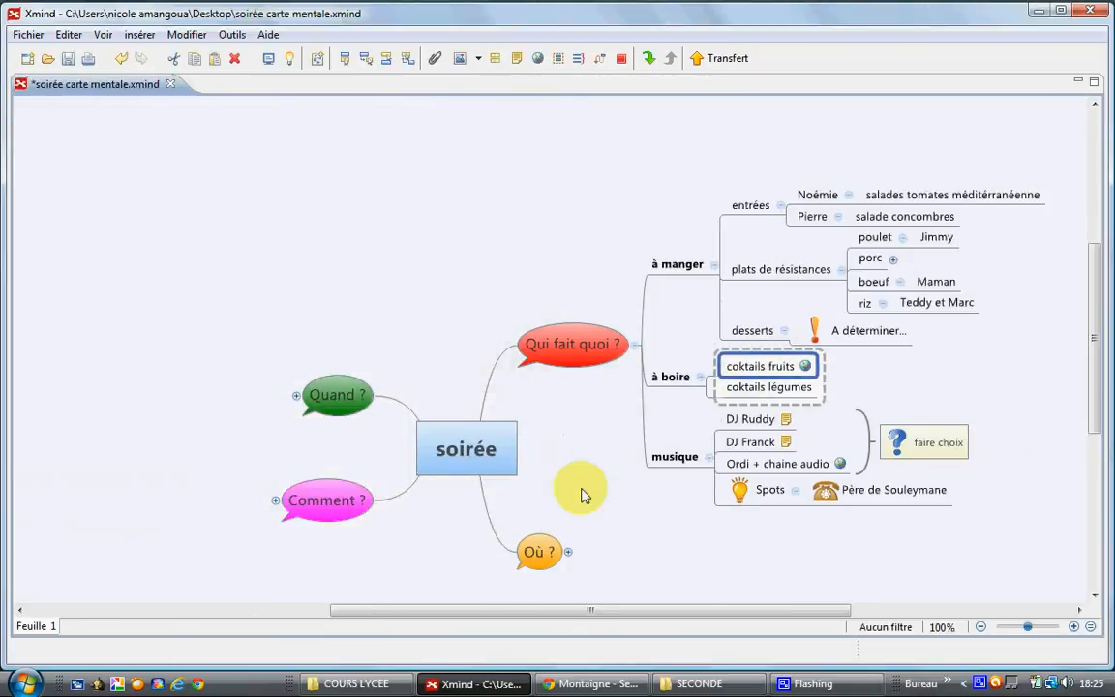
# Collapse both people's topics under entrées, the poulet topic, and the plats de résistances and entrées subtopics
pyautogui.click(848, 194)
pyautogui.click(838, 216)
pyautogui.click(901, 236)
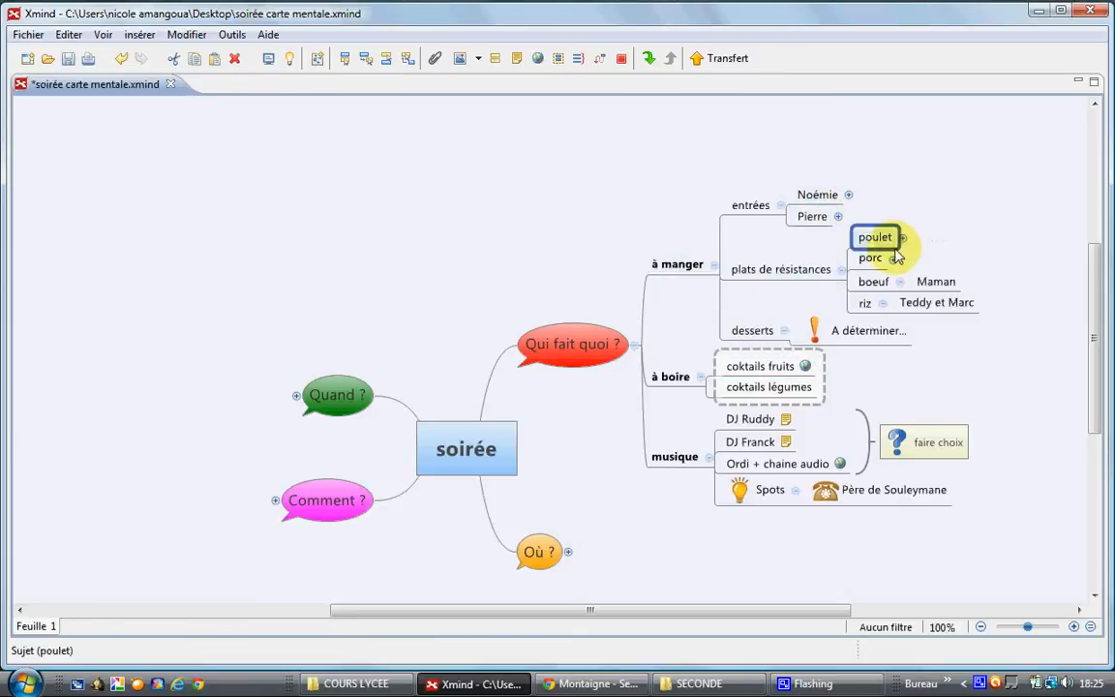
pyautogui.click(792, 269)
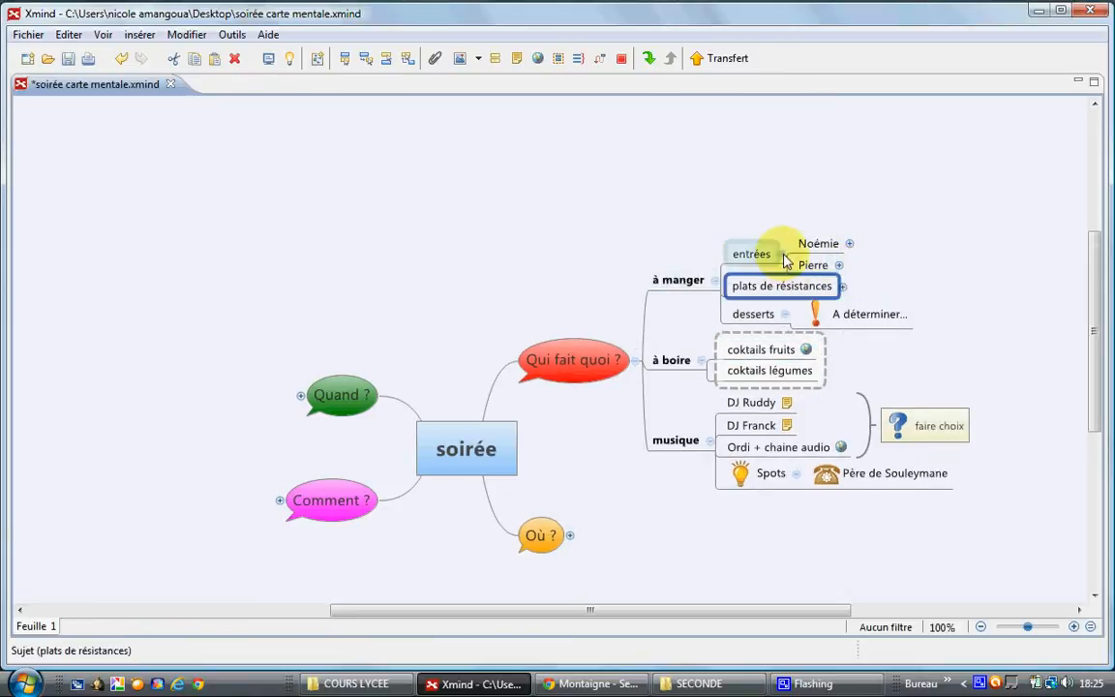
pyautogui.click(784, 257)
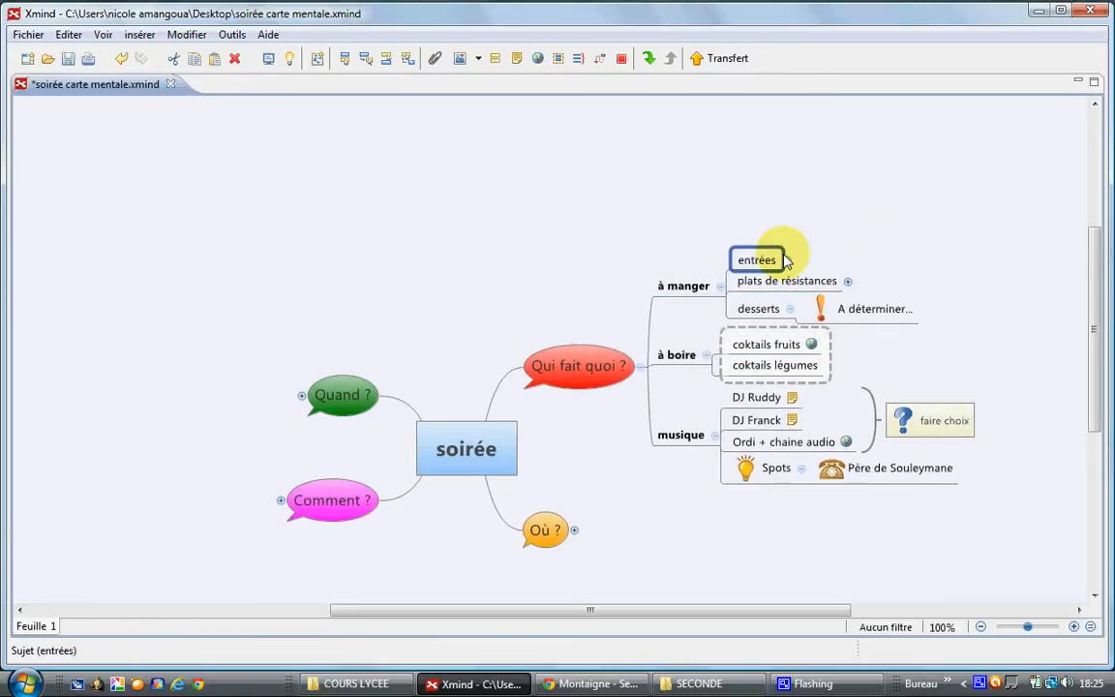
# Collapse the à manger, à boire and musique subtopics and the whole Qui fait quoi ? branch
pyautogui.click(721, 288)
pyautogui.click(723, 346)
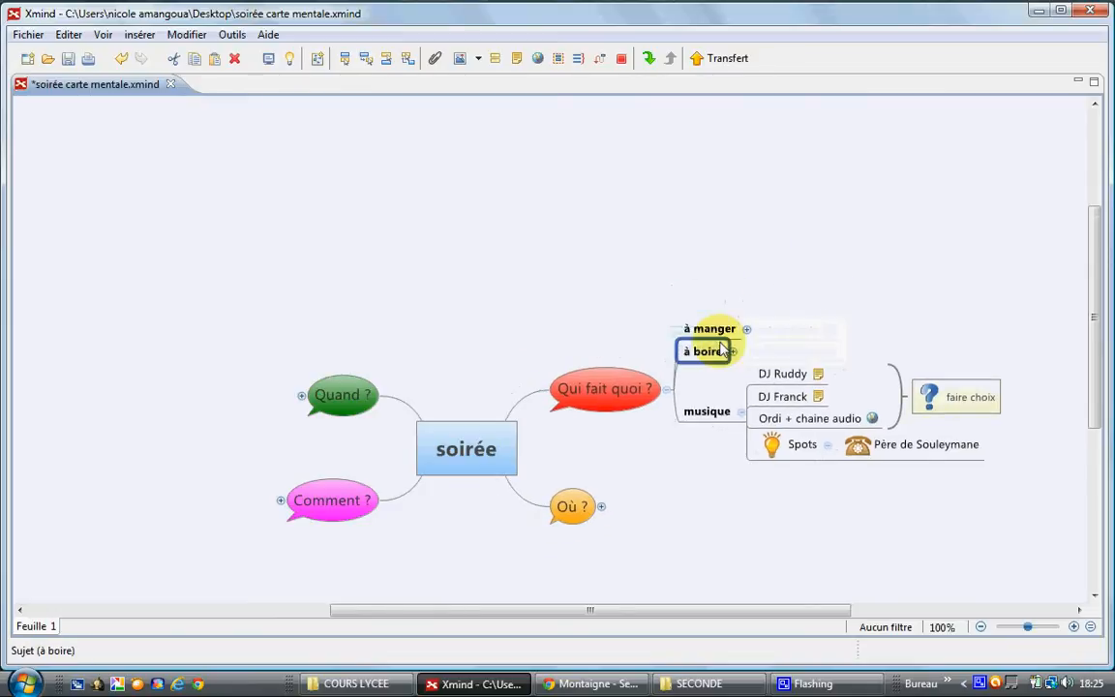
pyautogui.click(741, 412)
pyautogui.click(669, 393)
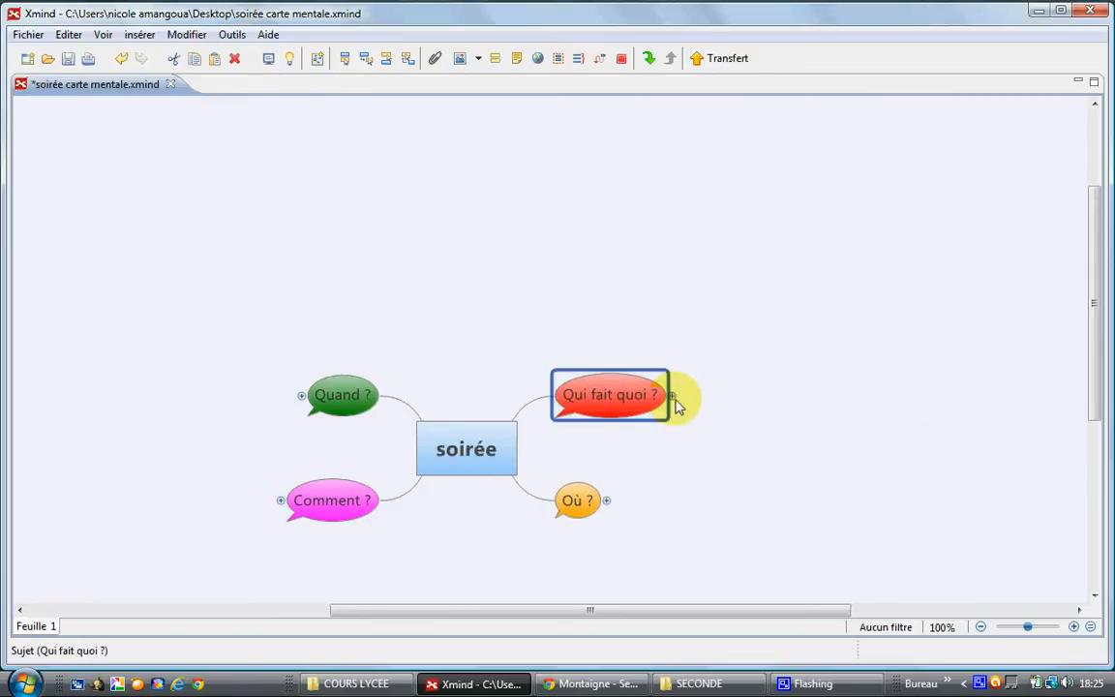
# Expand the Où ?, Comment ? and Quand ? branches to show their first-level subtopics
pyautogui.click(594, 508)
pyautogui.click(606, 499)
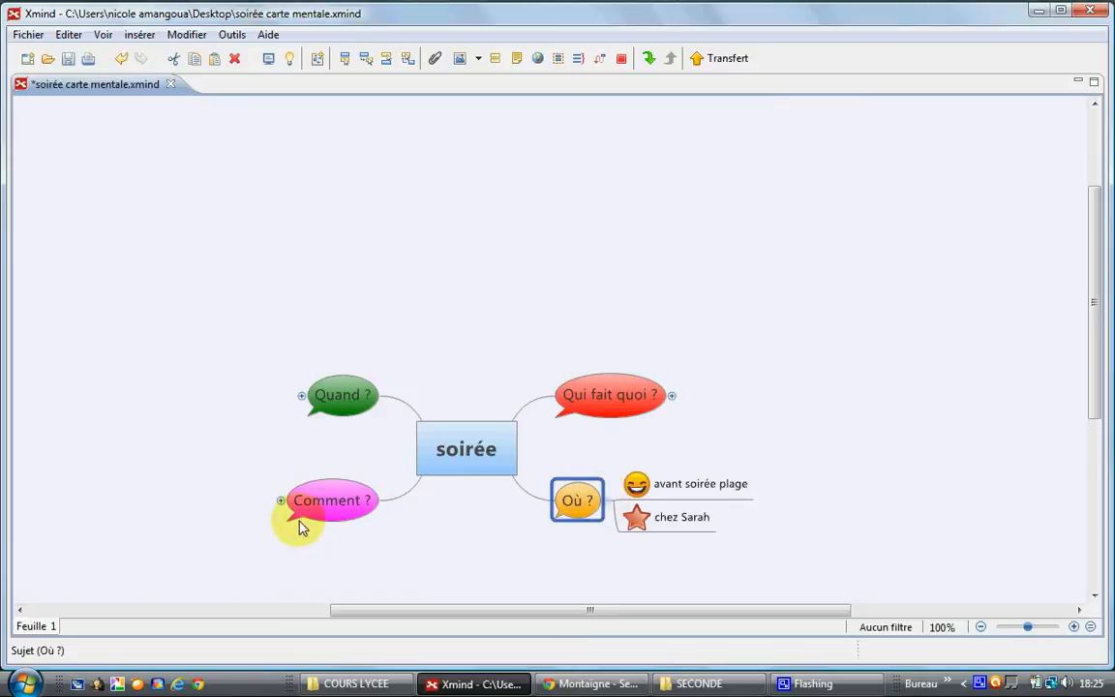
pyautogui.click(281, 499)
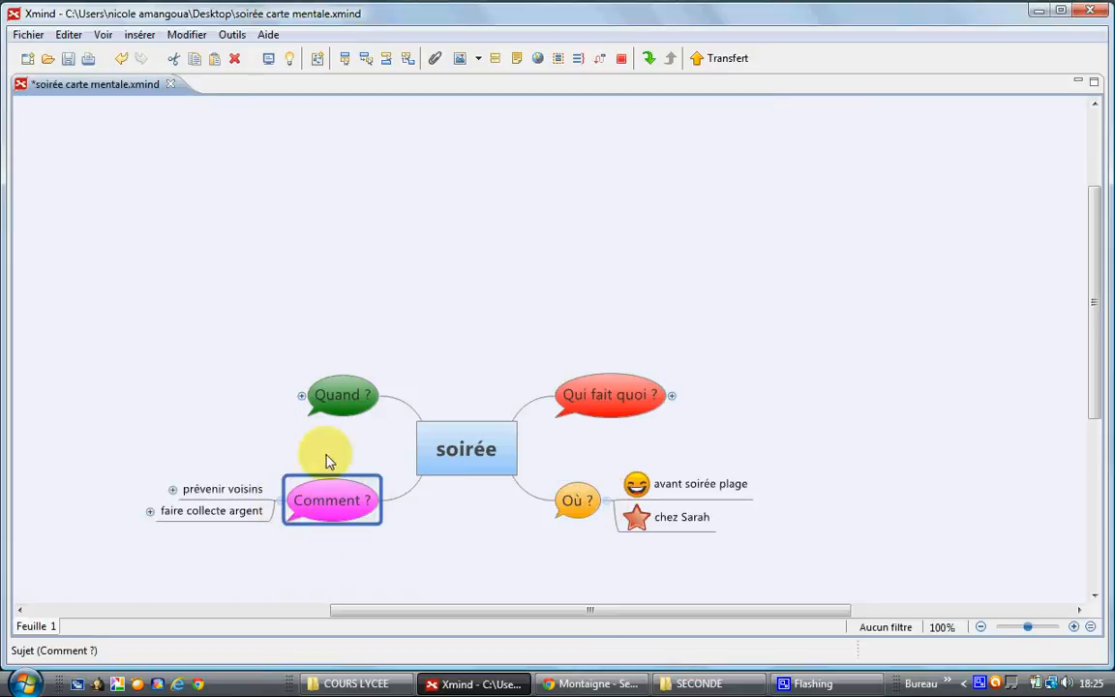
pyautogui.click(301, 396)
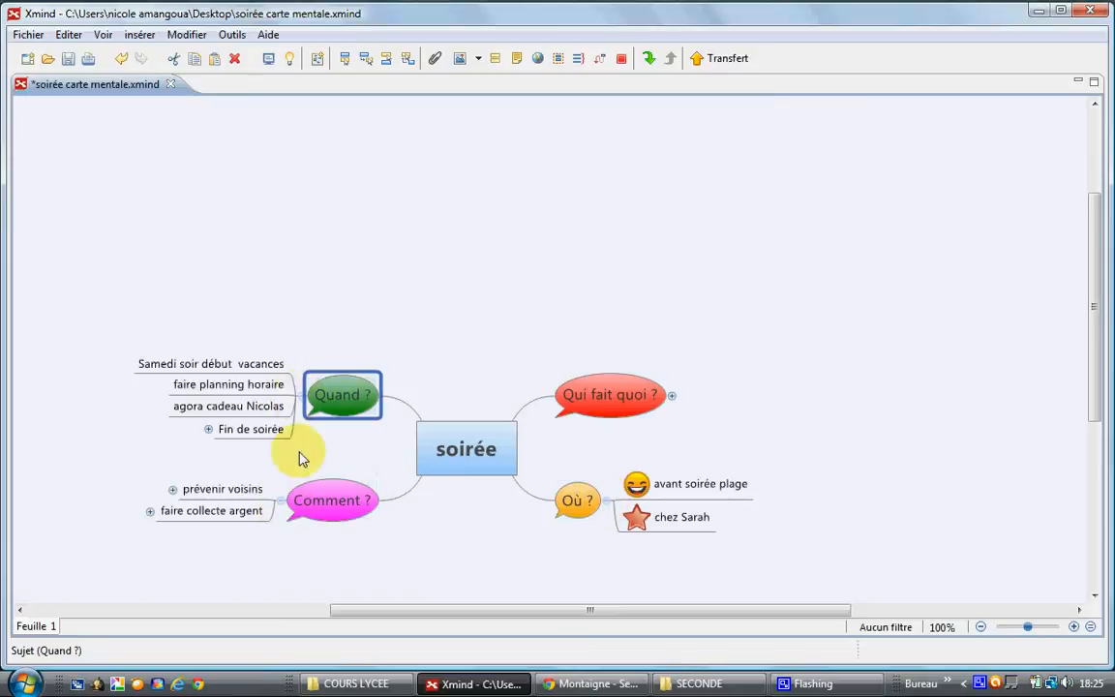
# Collapse the Quand ? and Où ? branches, and expand prévenir voisins and faire collecte argent under Comment ?
pyautogui.click(302, 400)
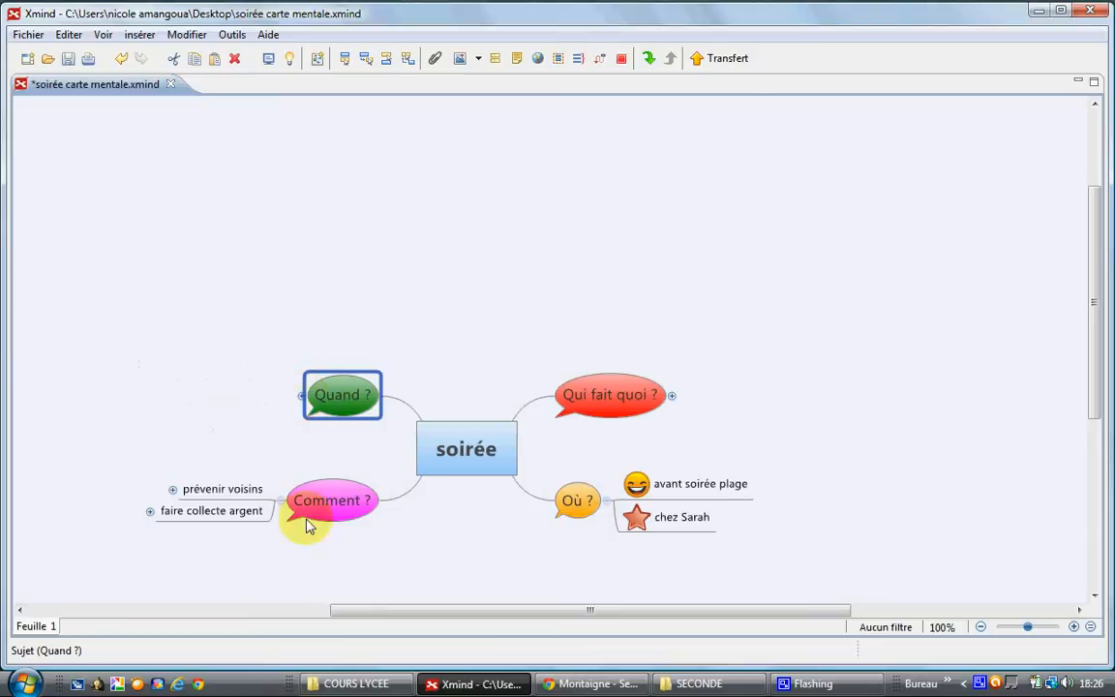
pyautogui.click(571, 503)
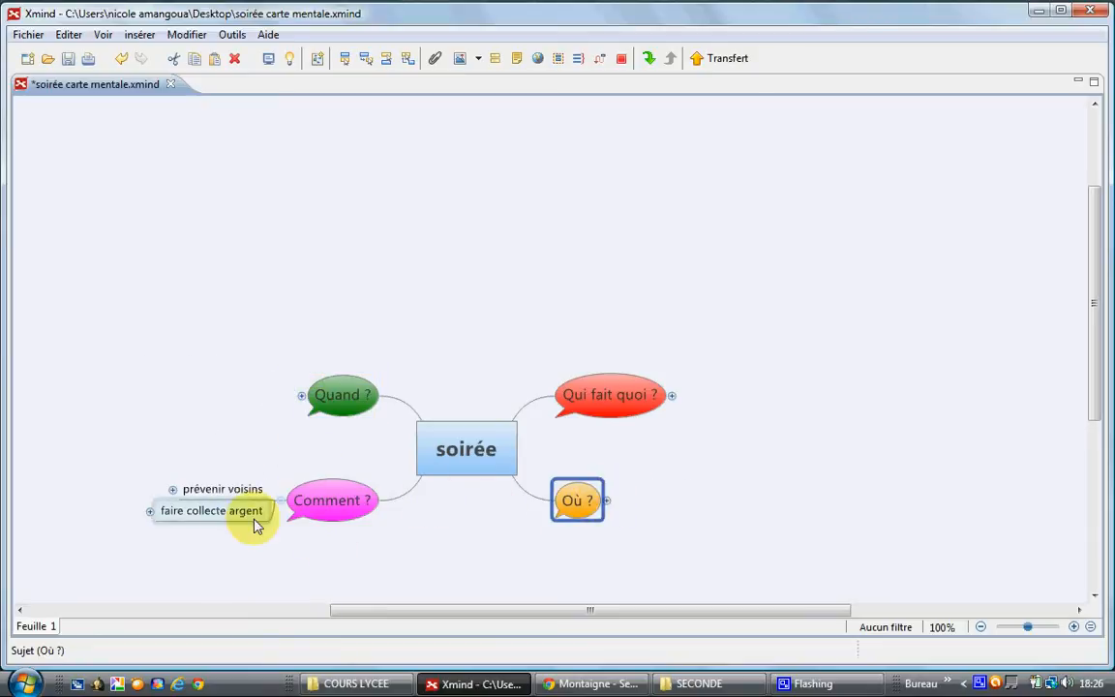
pyautogui.click(172, 490)
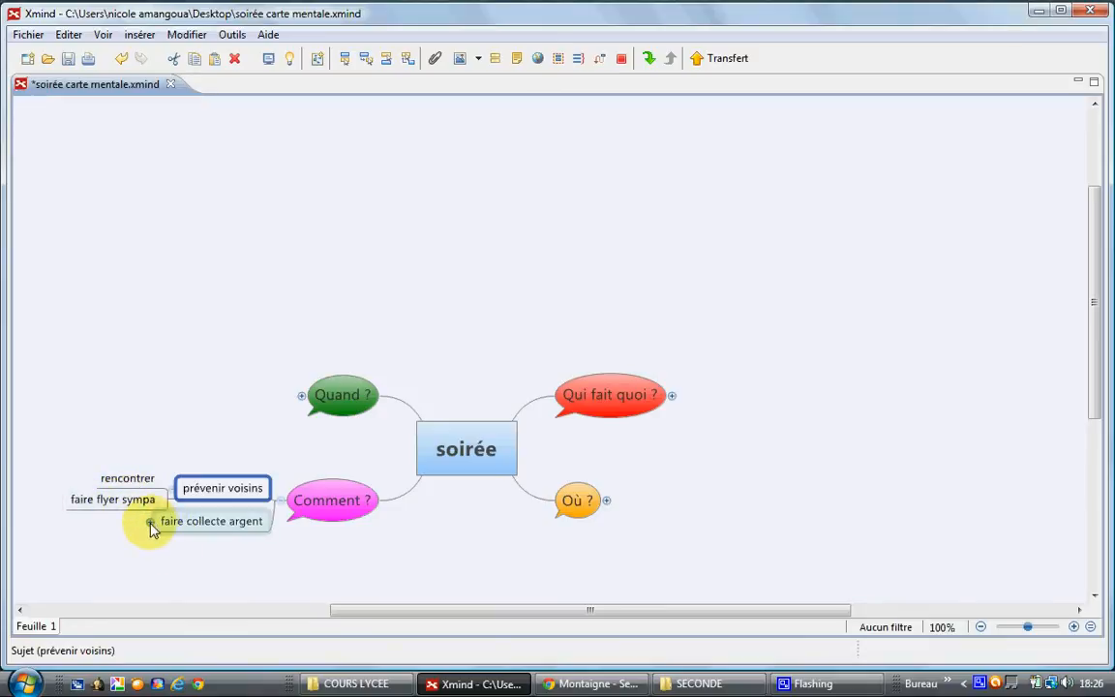
pyautogui.click(150, 524)
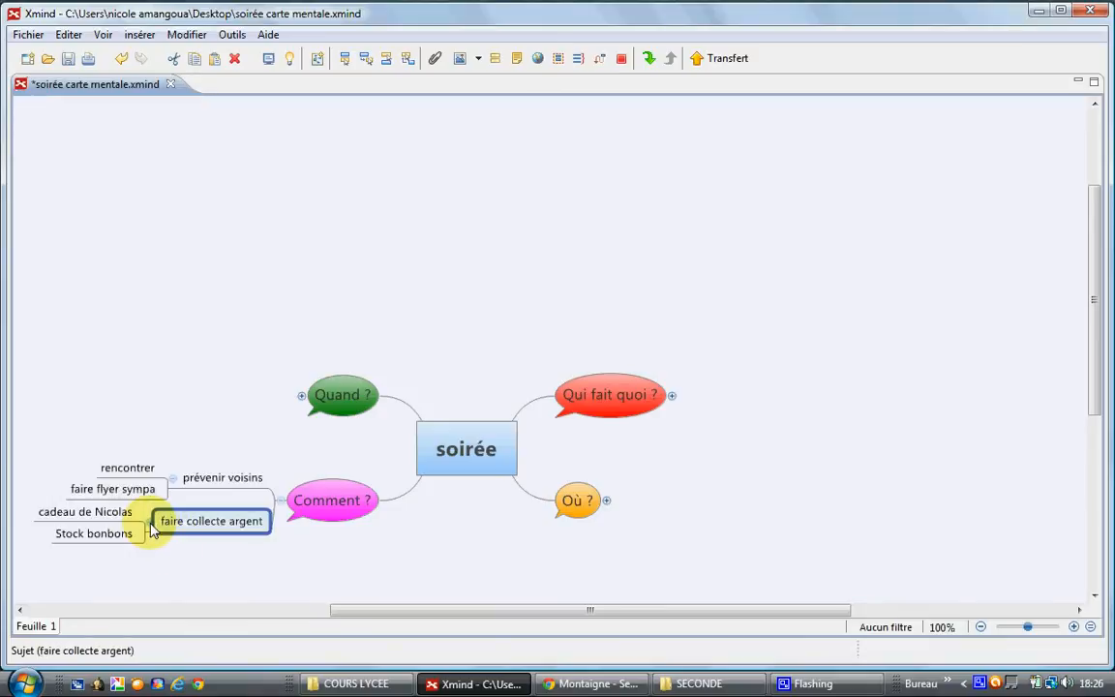
# Expand the Quand ? branch to show its link with Comment ?, and return the map to its four collapsed main branches
pyautogui.moveTo(385, 610); pyautogui.dragTo(303, 608)
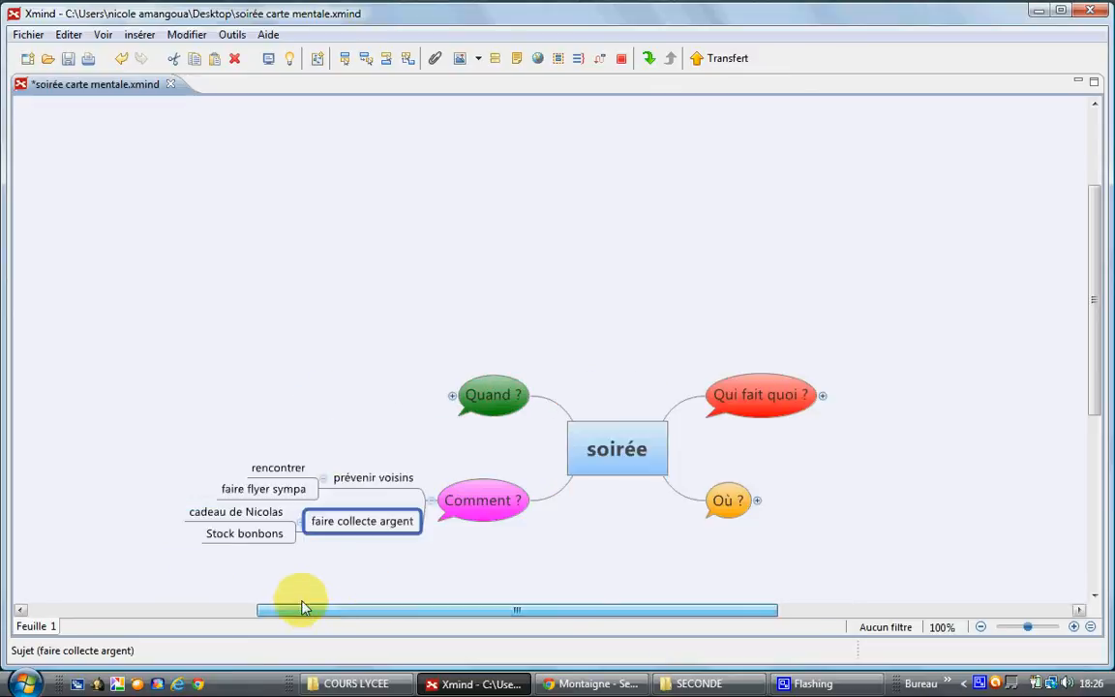
pyautogui.click(452, 397)
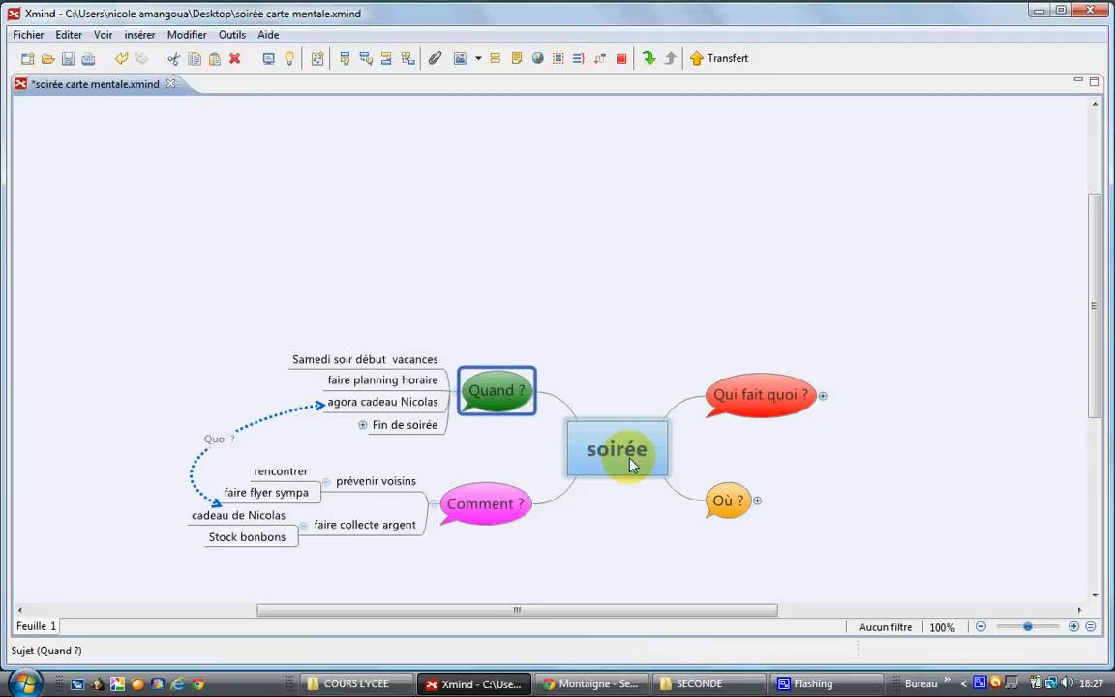
pyautogui.hotkey('ctrl', 'z')
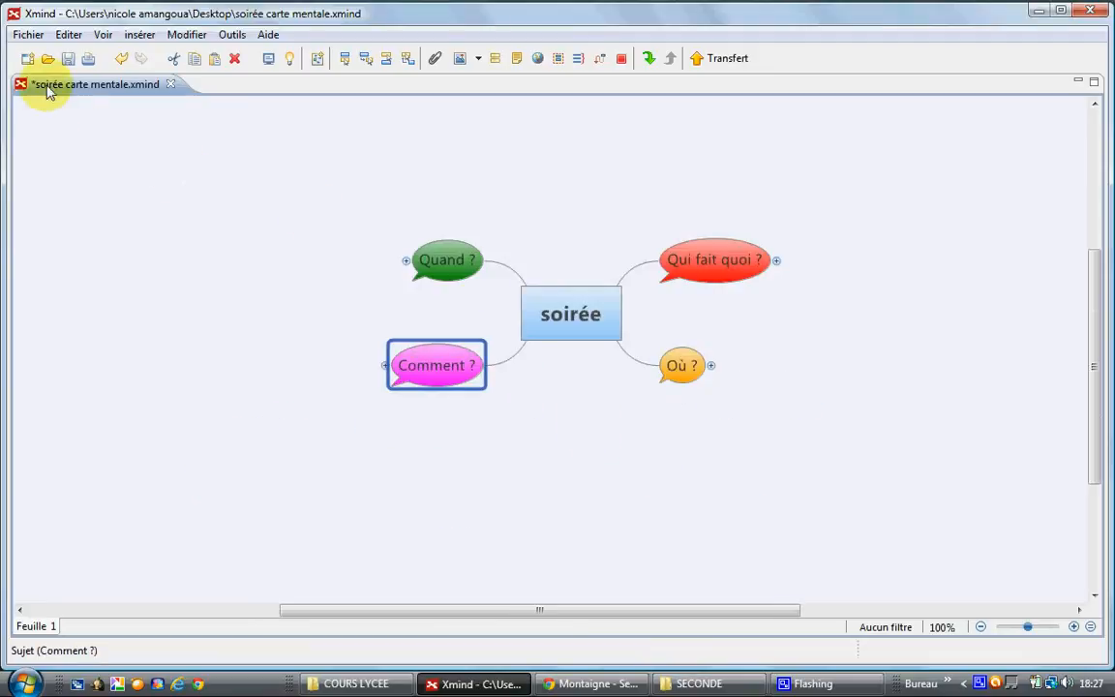